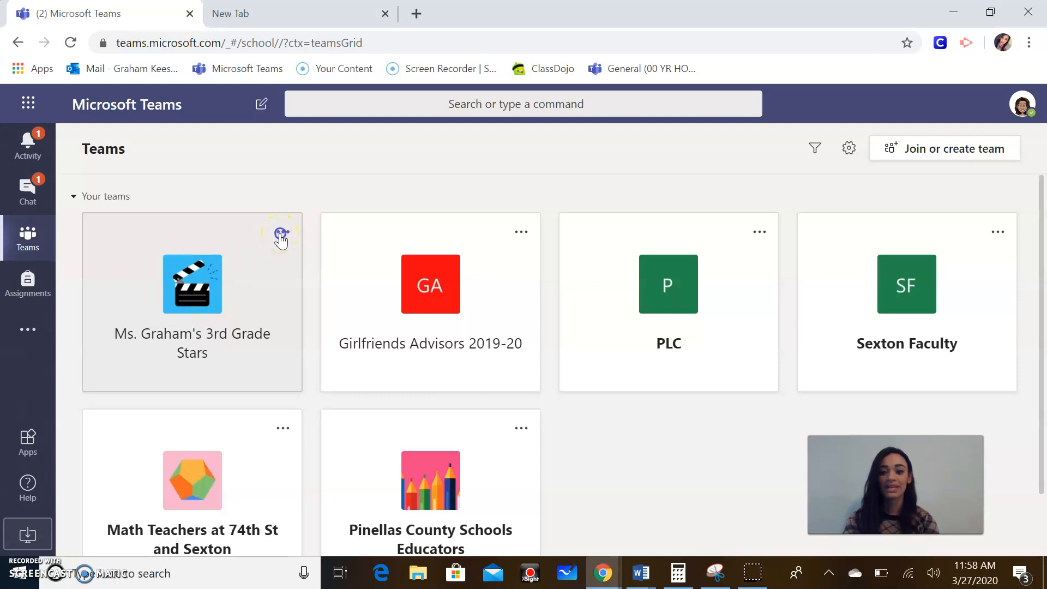
Step: Start a new channel for the 3rd Grade Stars class team and name it "Channel Test"
click(282, 233)
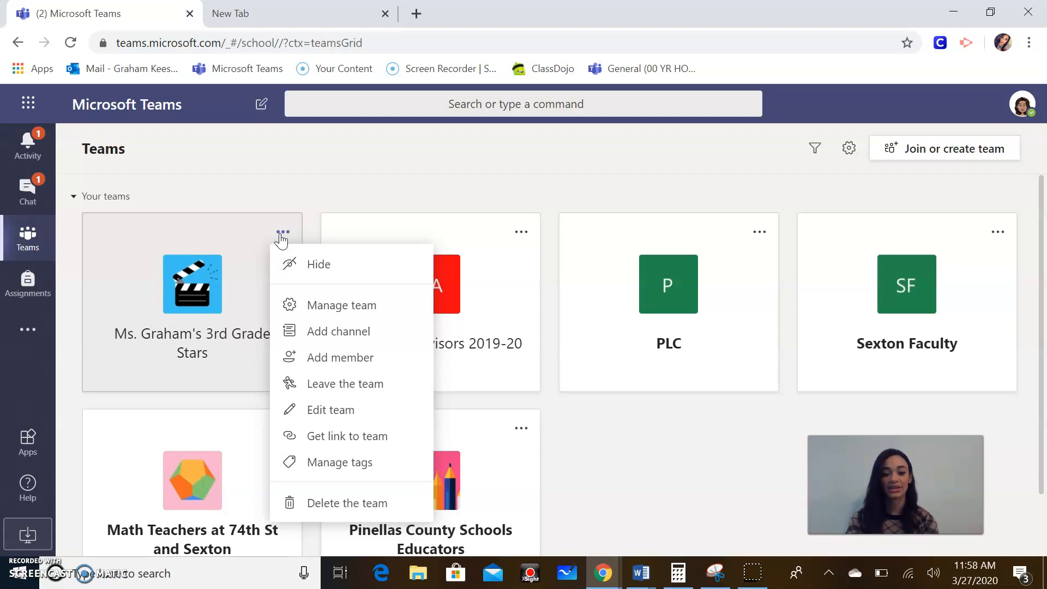
click(349, 332)
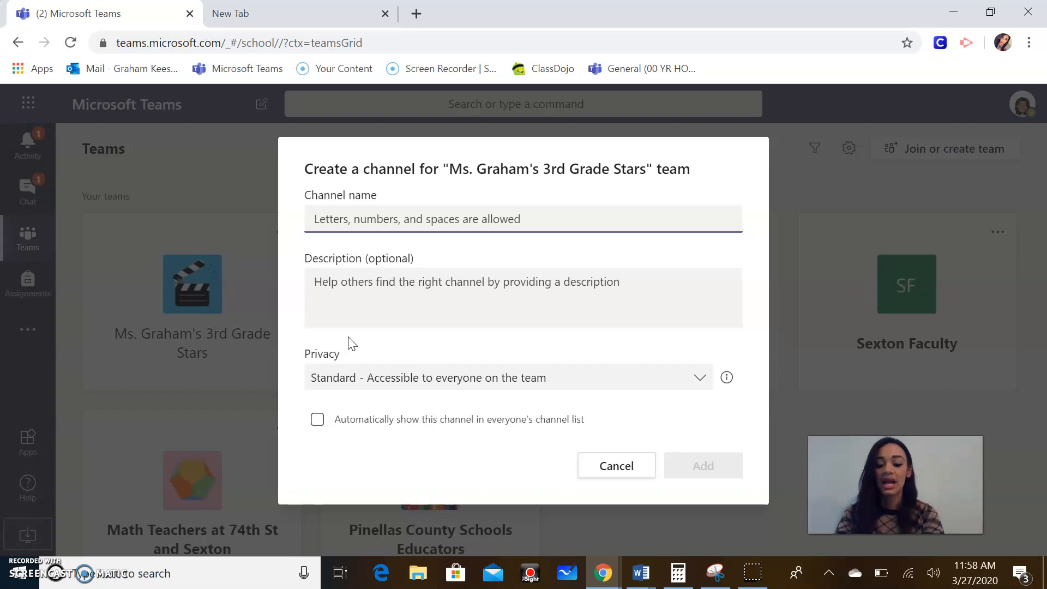
text(Channel Test)
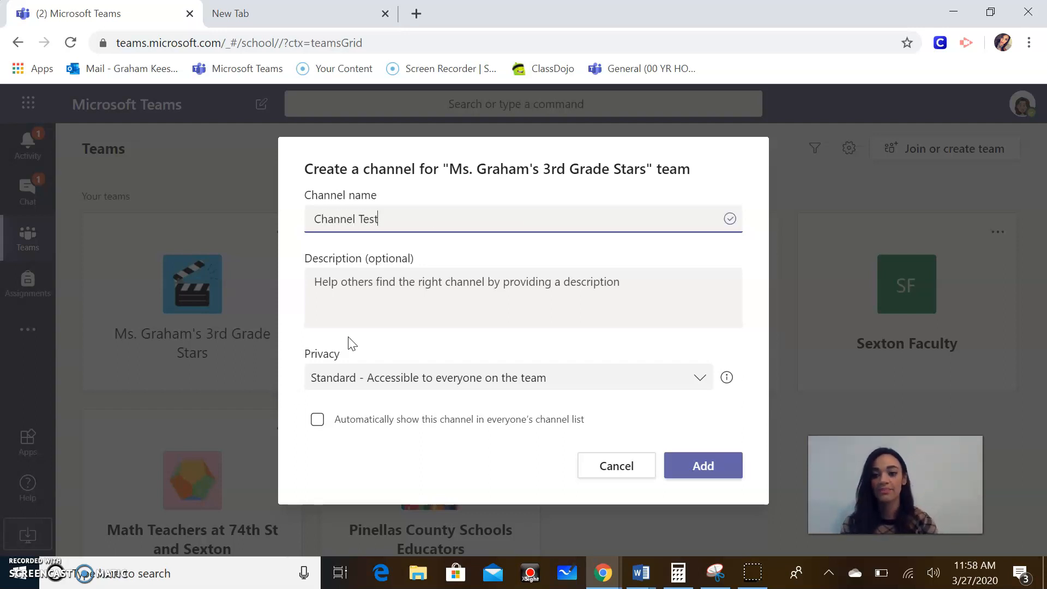
Step: Enter "Tutor time" as the channel description
click(369, 284)
text(ONe on)
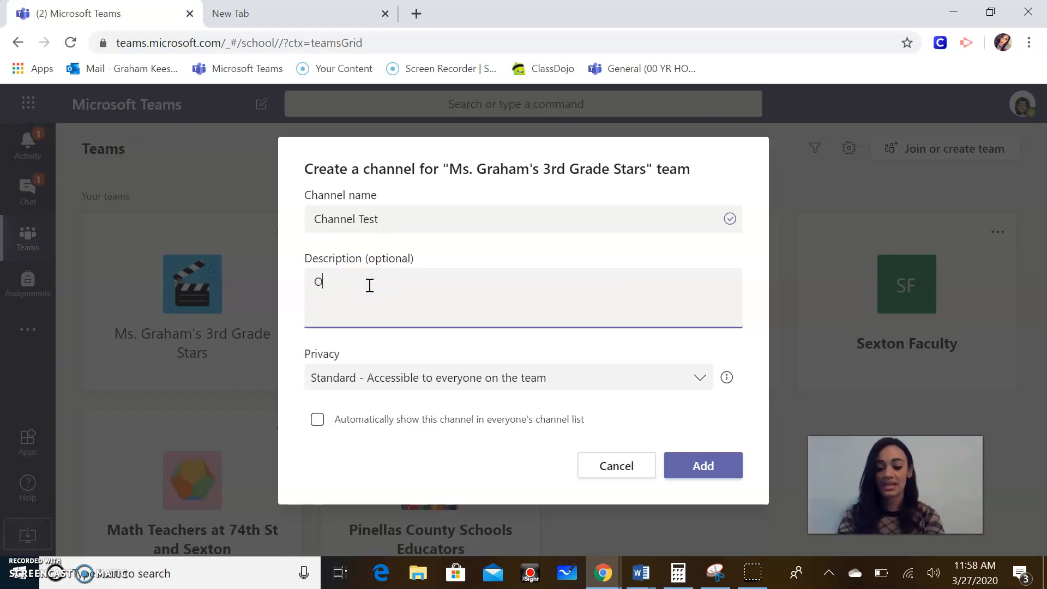
key(BackSpace)
key(BackSpace)
key(BackSpace)
key(BackSpace)
key(BackSpace)
key(BackSpace)
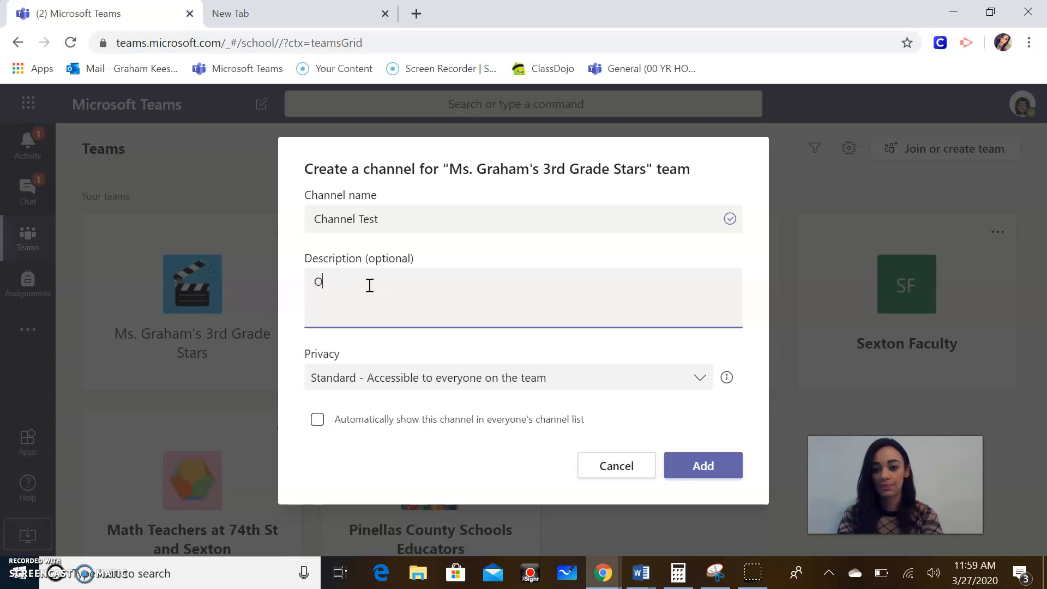
text(Thi)
key(BackSpace)
key(BackSpace)
text(utor time)
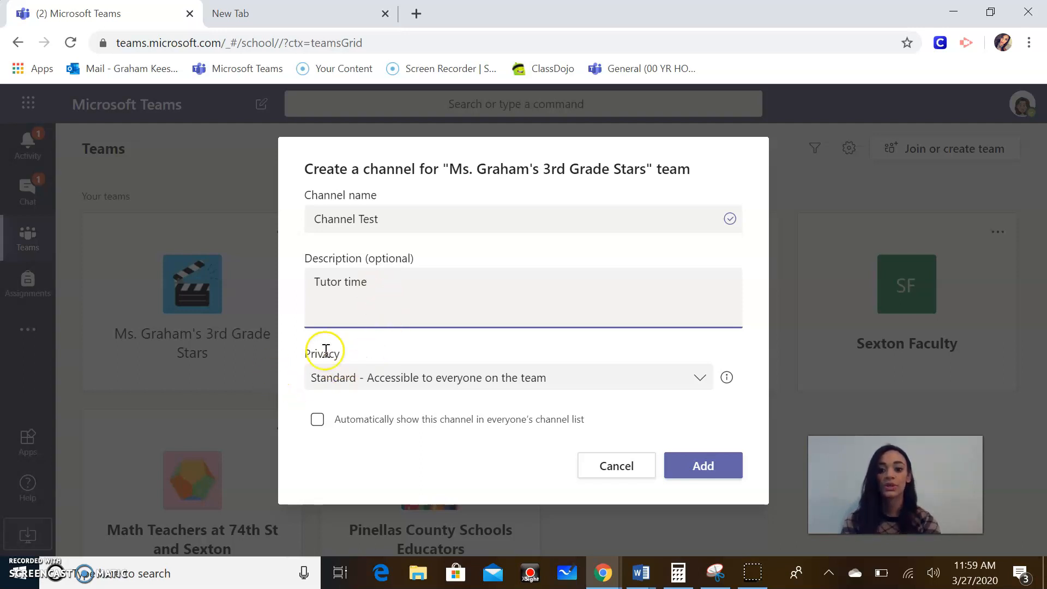
Step: Set the channel's privacy to Private, accessible only to a specific group within the team, and proceed to adding members
click(703, 384)
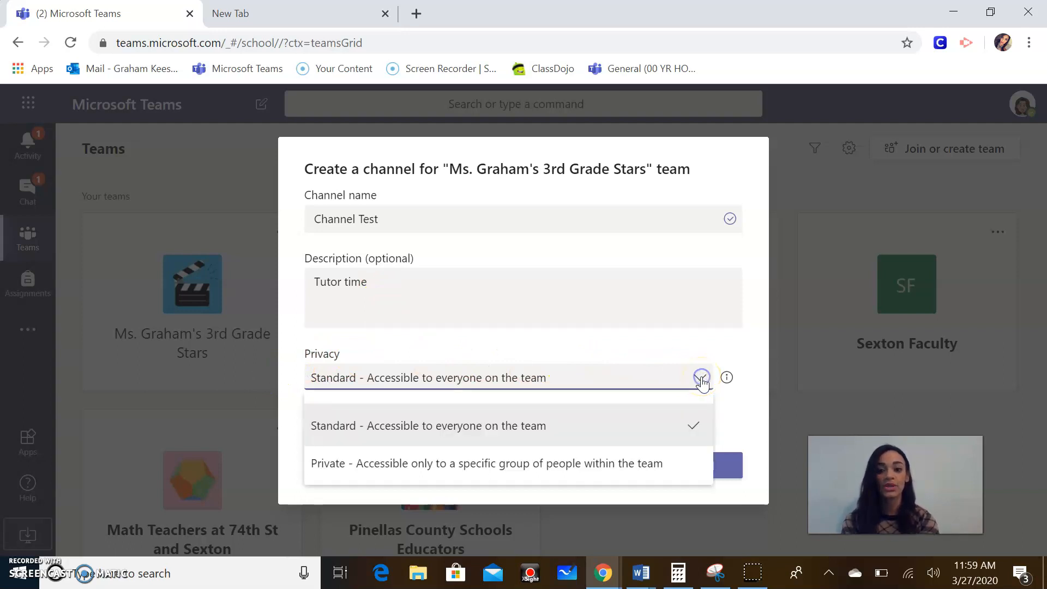
click(545, 461)
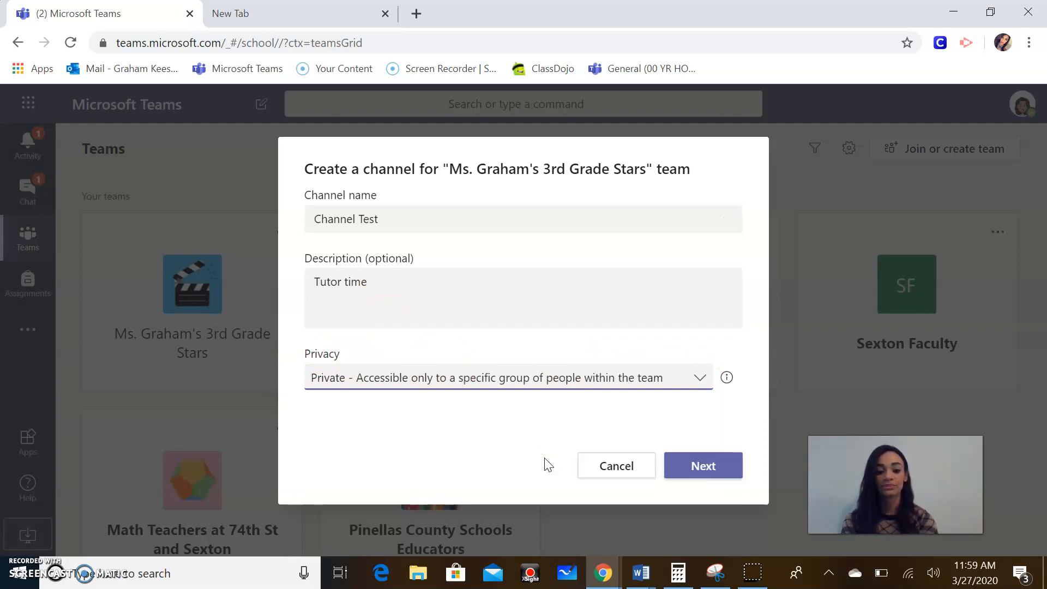
click(729, 462)
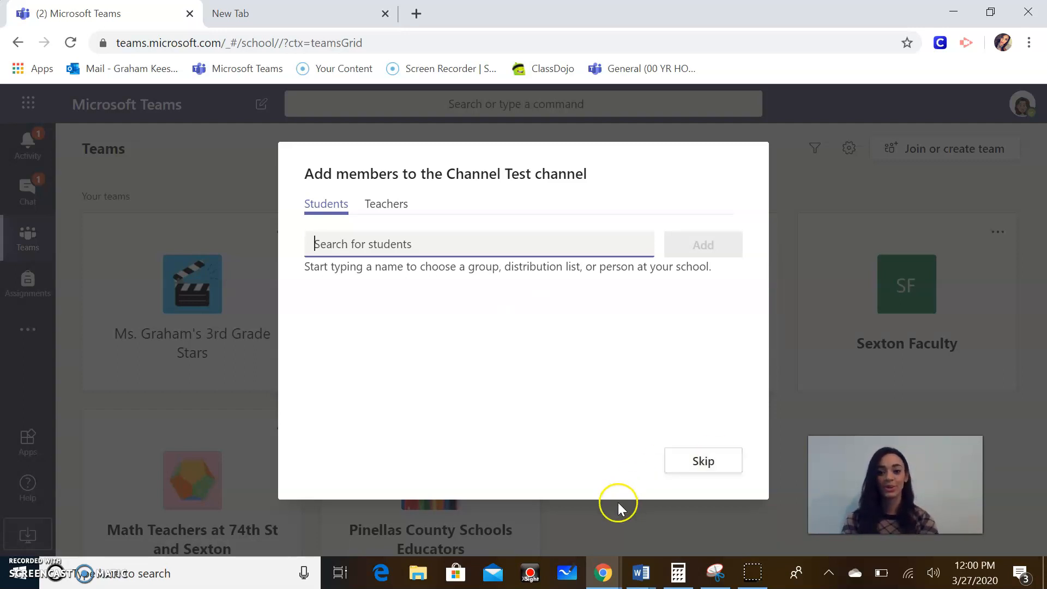
Step: Search the teachers by last name and select the matching teacher as a prospective channel member
click(393, 216)
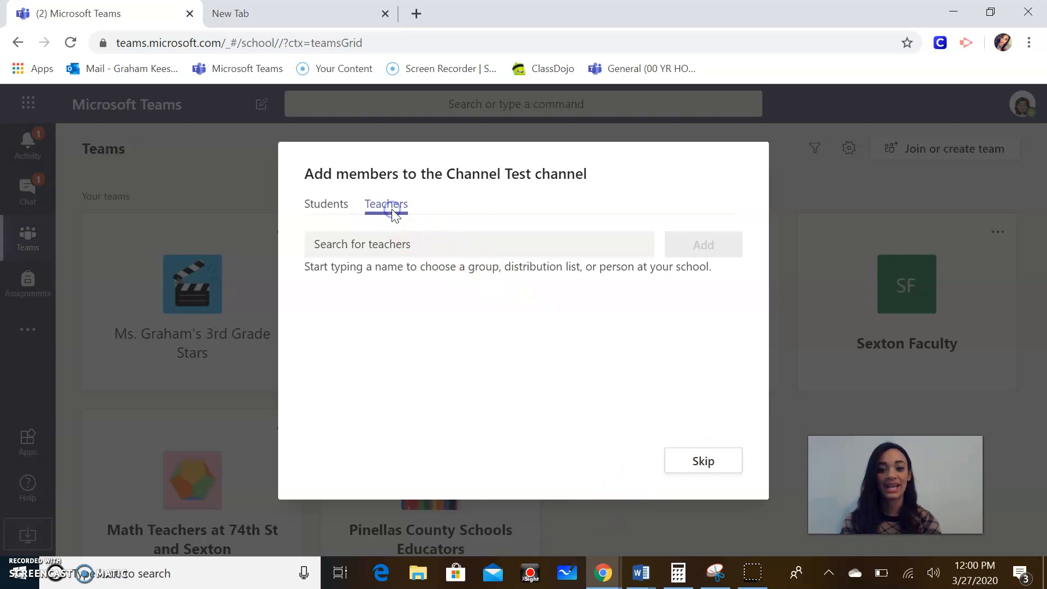
click(392, 246)
text(Holle)
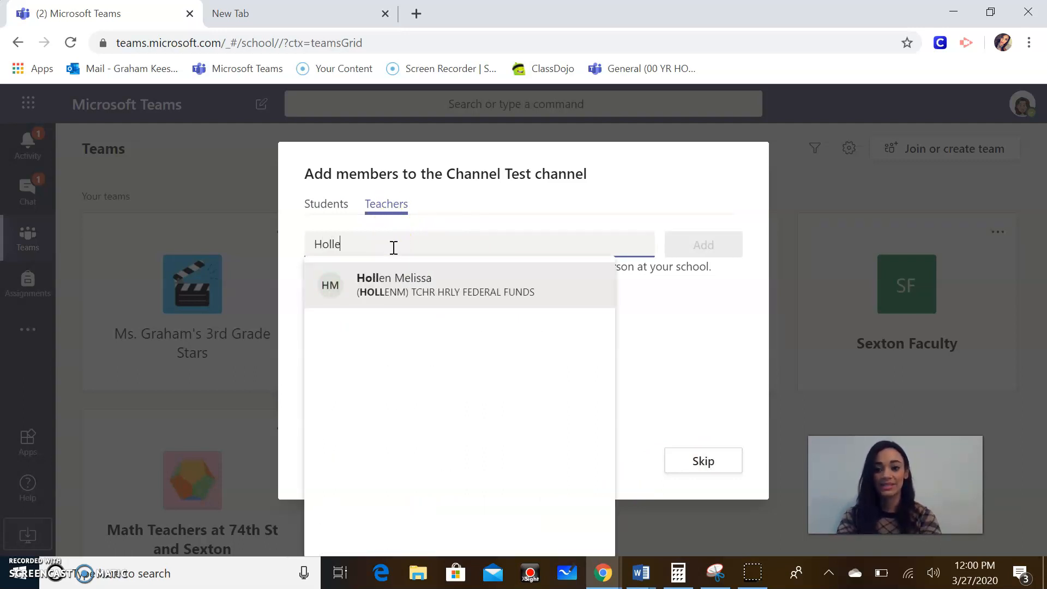
click(416, 281)
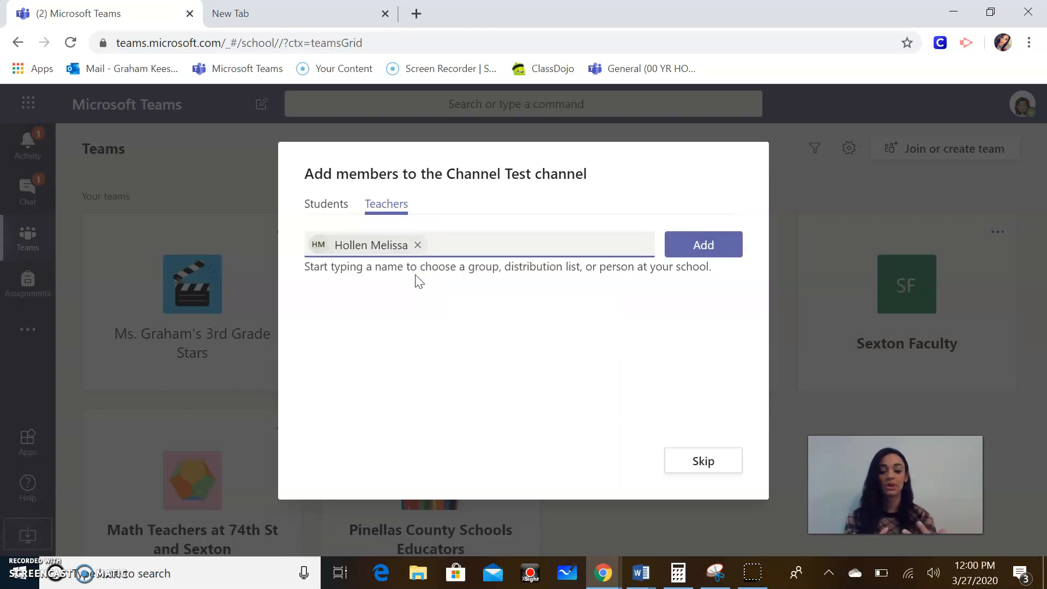
Step: Find two students by first name, add both to the Channel Test channel and finish creating it
click(330, 205)
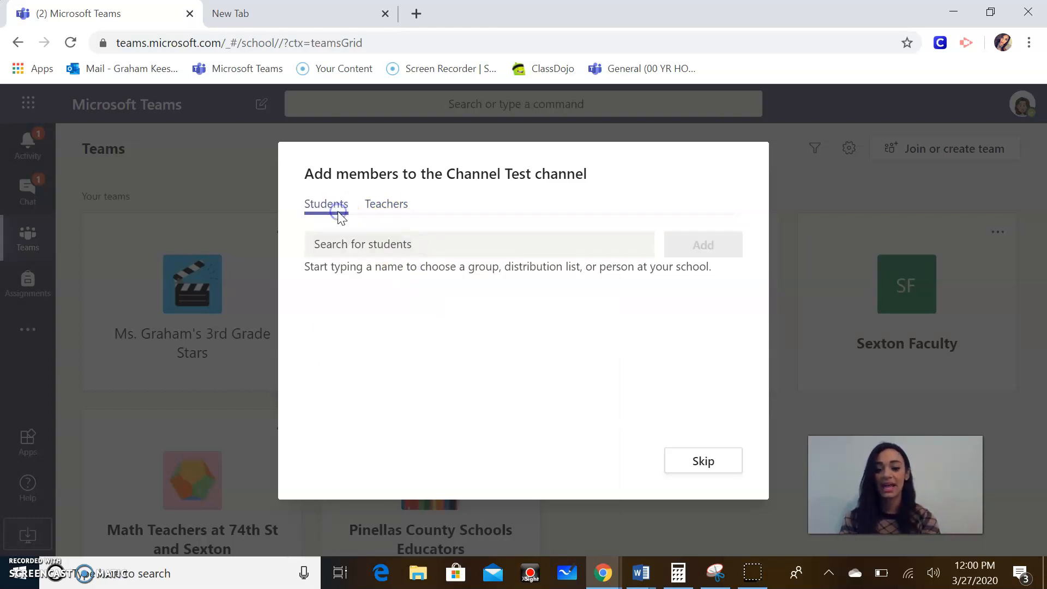
click(408, 244)
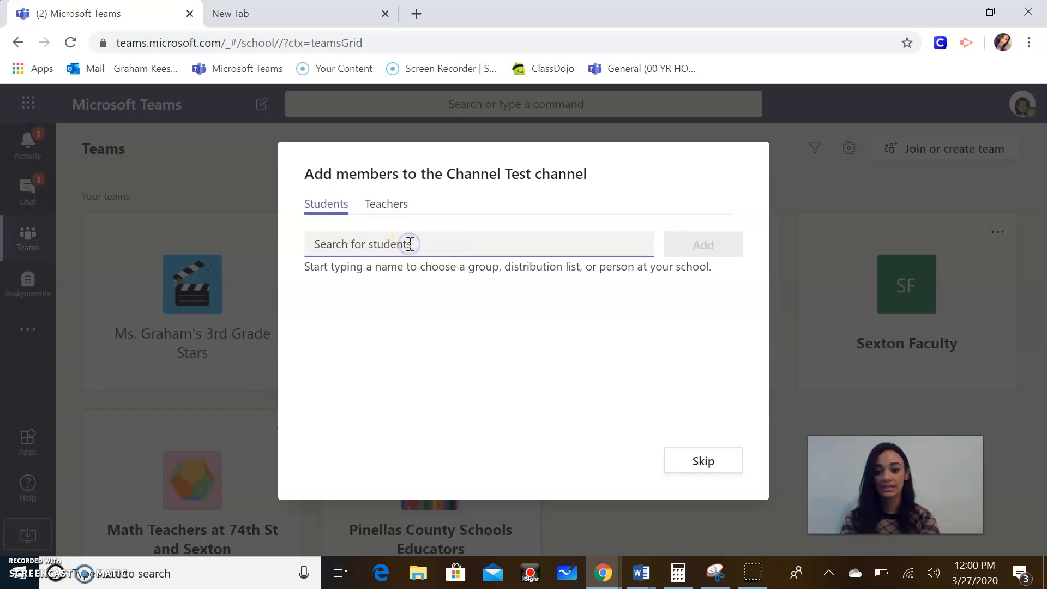
text(jul)
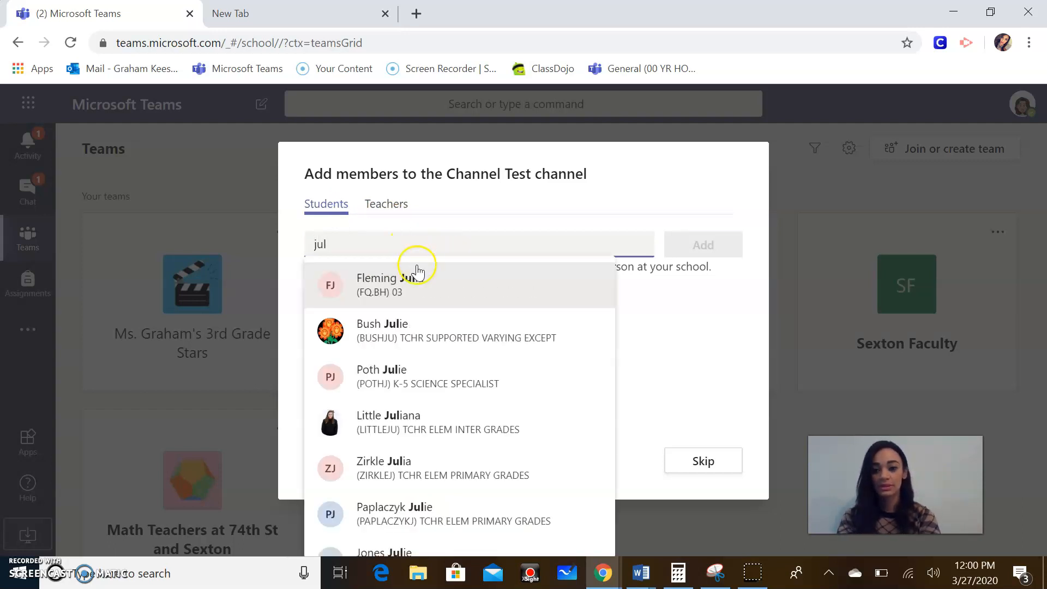
click(423, 276)
text(leo)
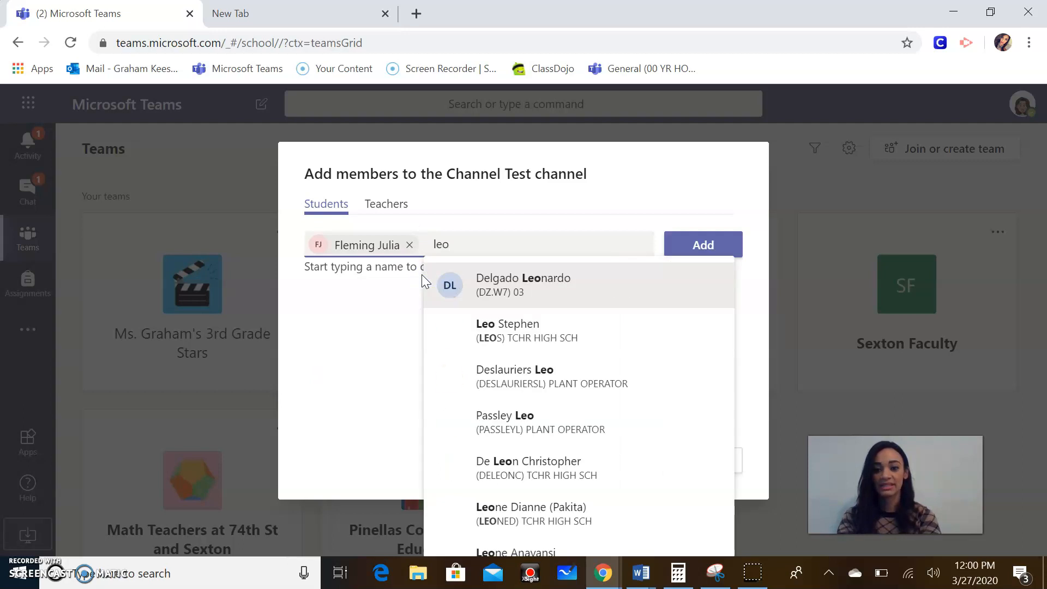
click(552, 304)
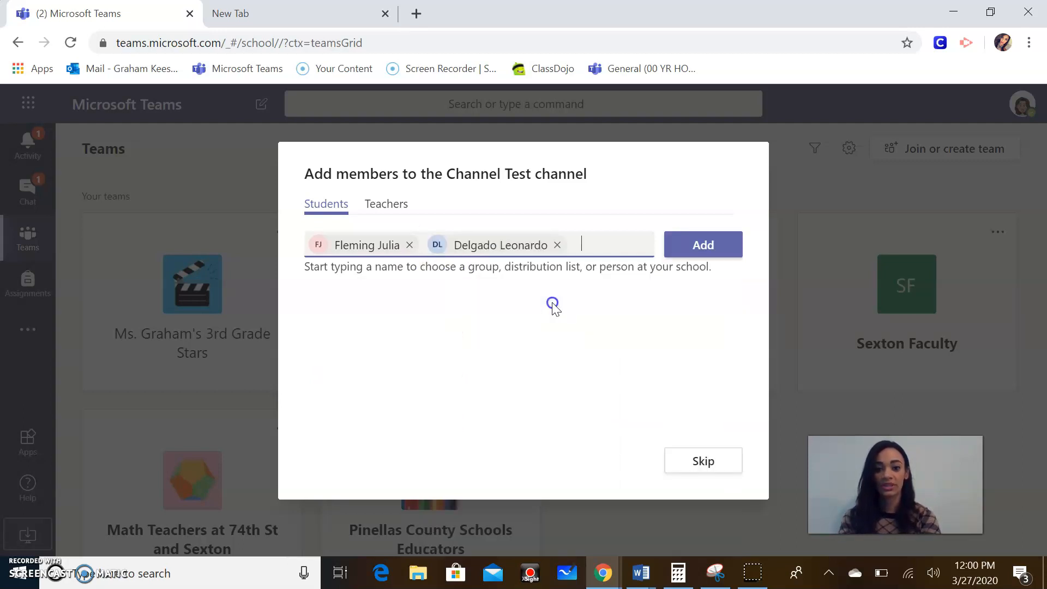
click(702, 245)
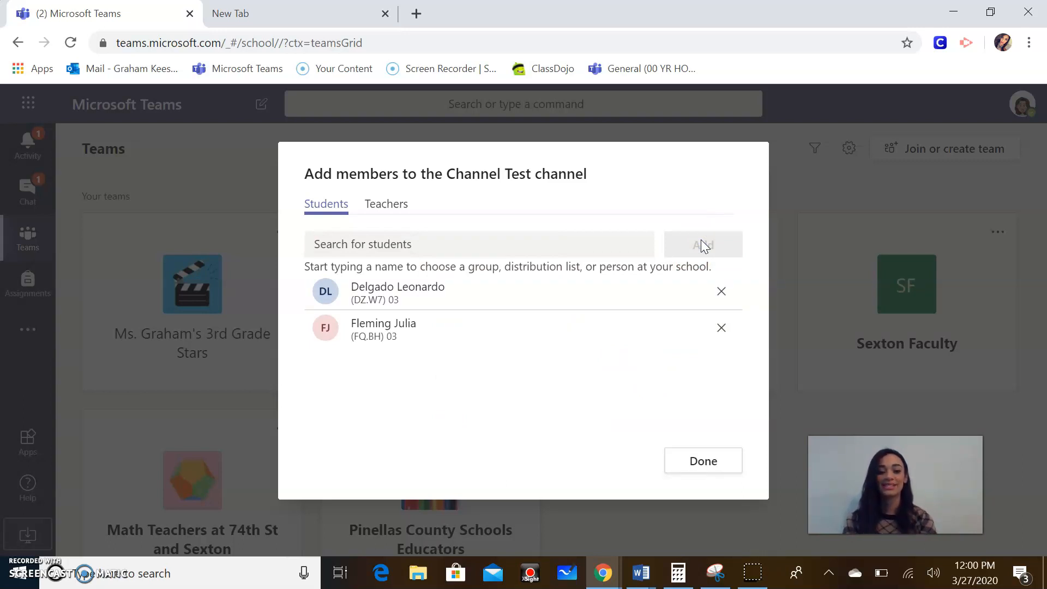
click(695, 464)
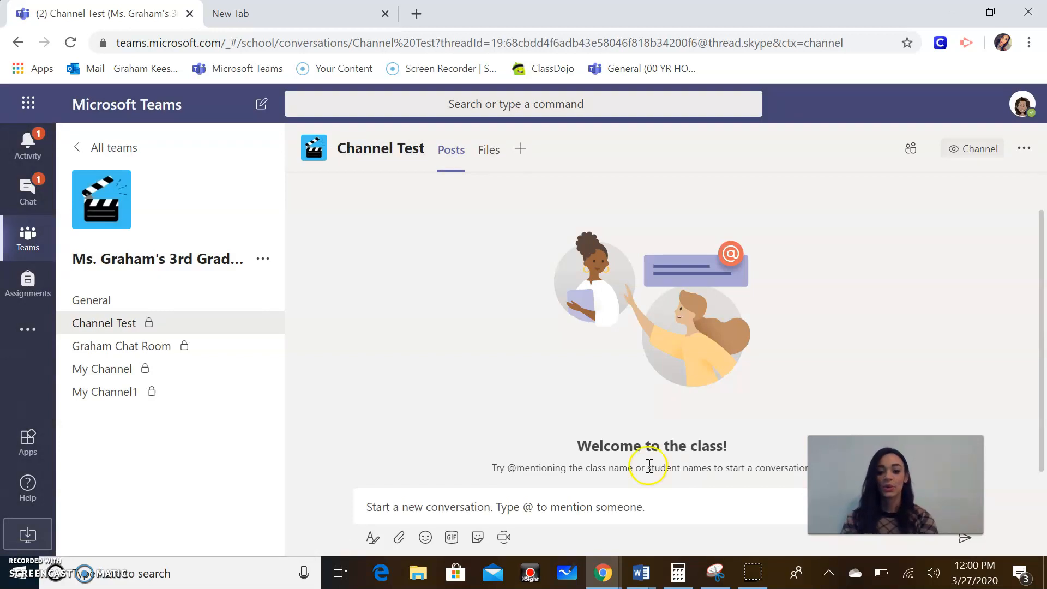
Step: Open the notification settings of Channel Test and set notifications for all new posts to "Only show in feed"
click(529, 501)
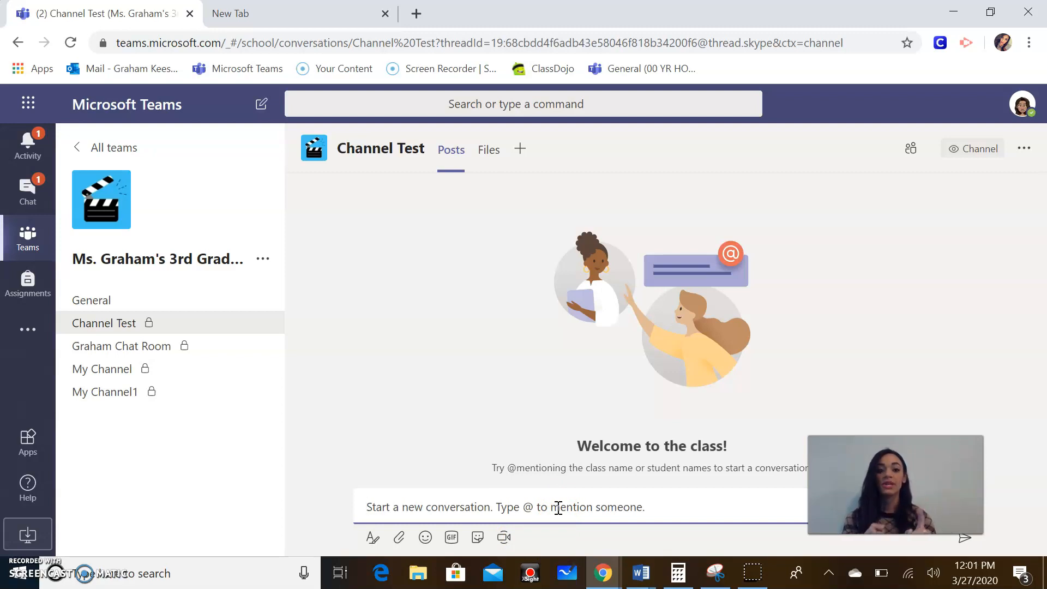
click(1025, 149)
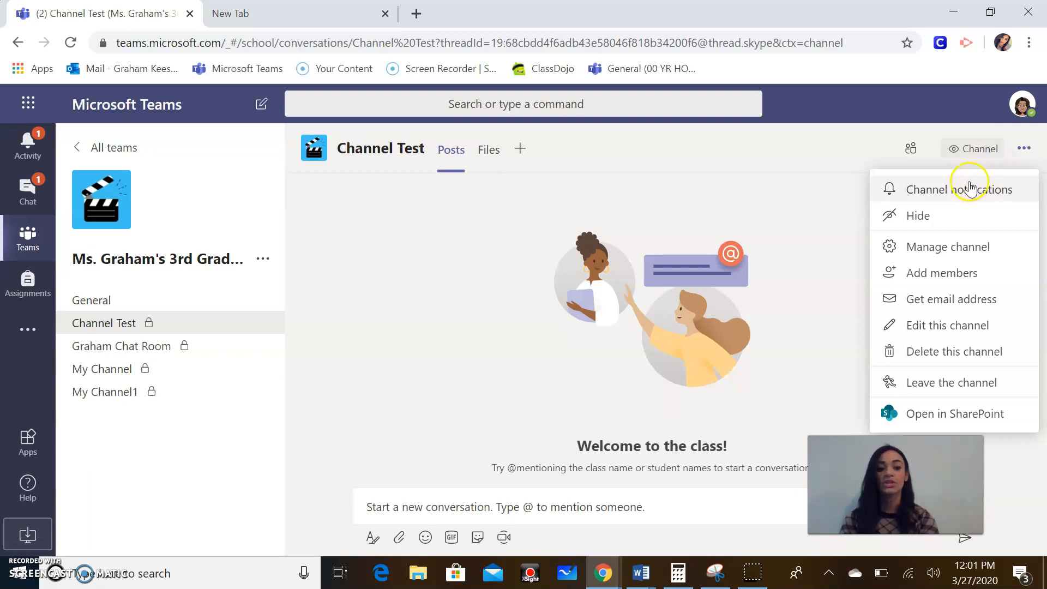
click(969, 190)
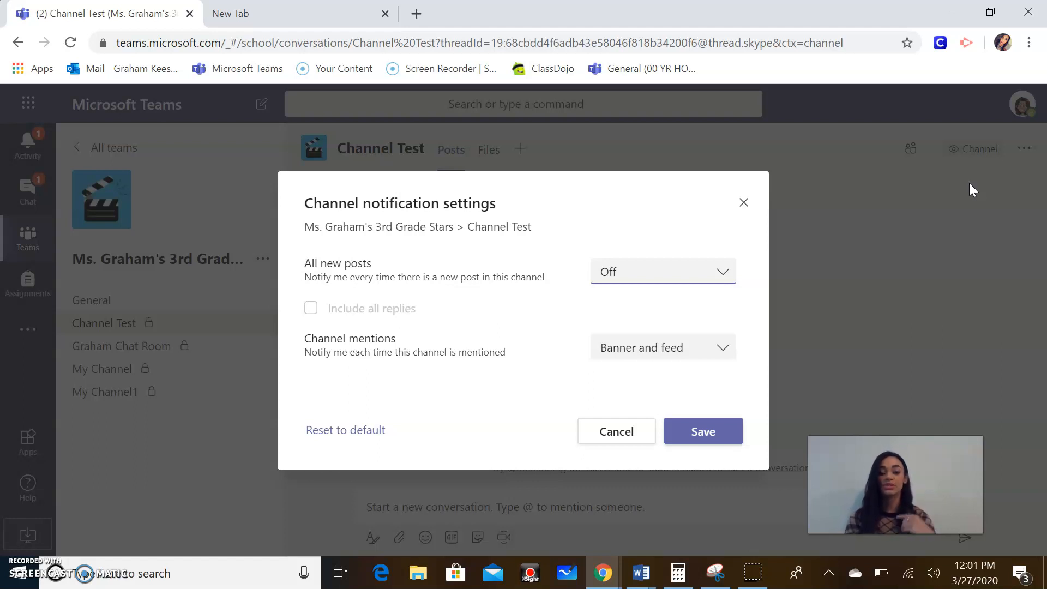
click(717, 272)
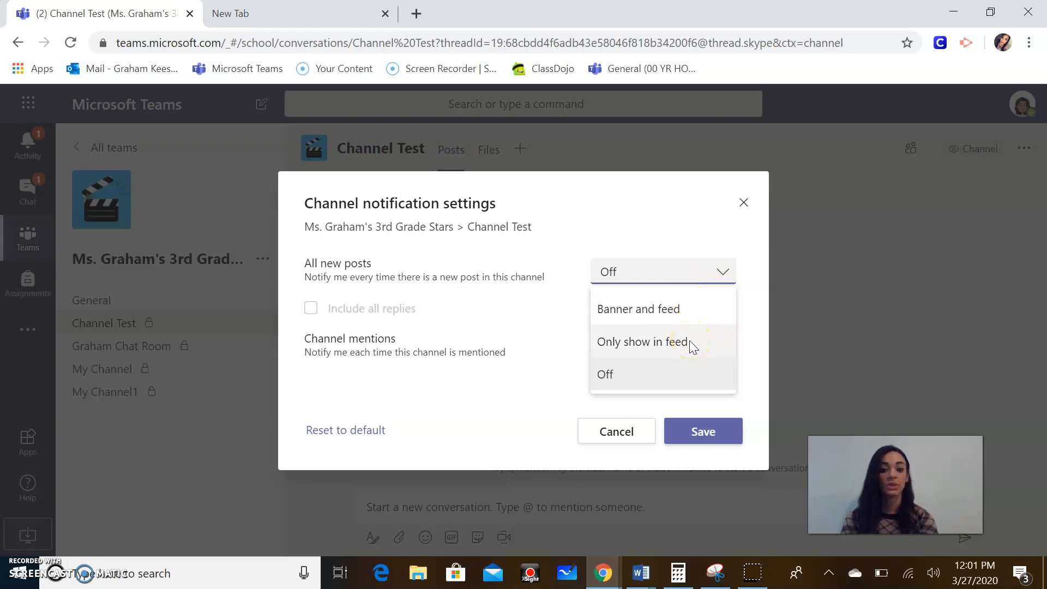
click(649, 379)
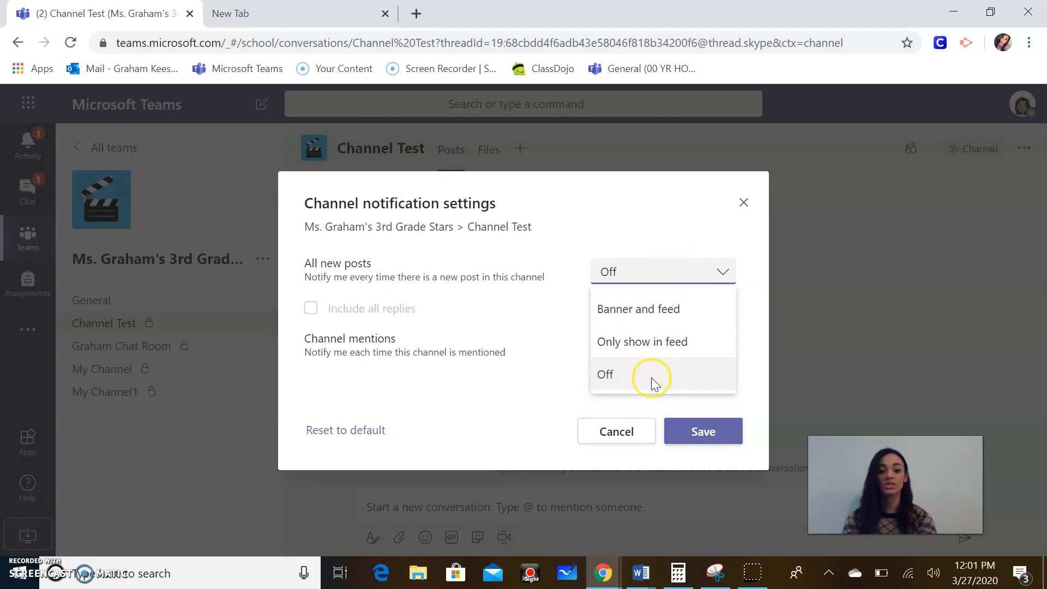
click(643, 336)
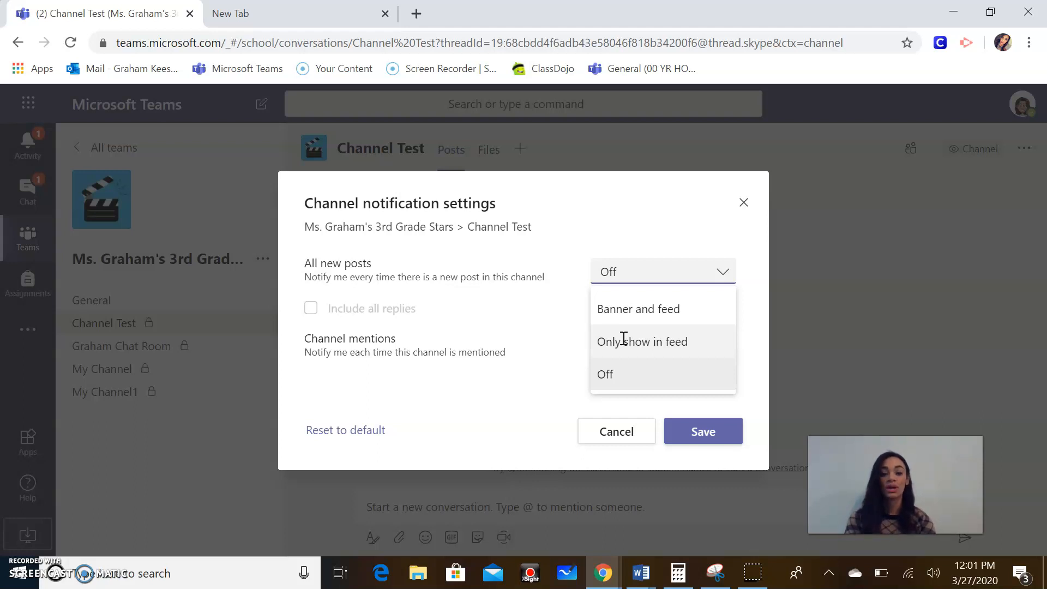
click(646, 308)
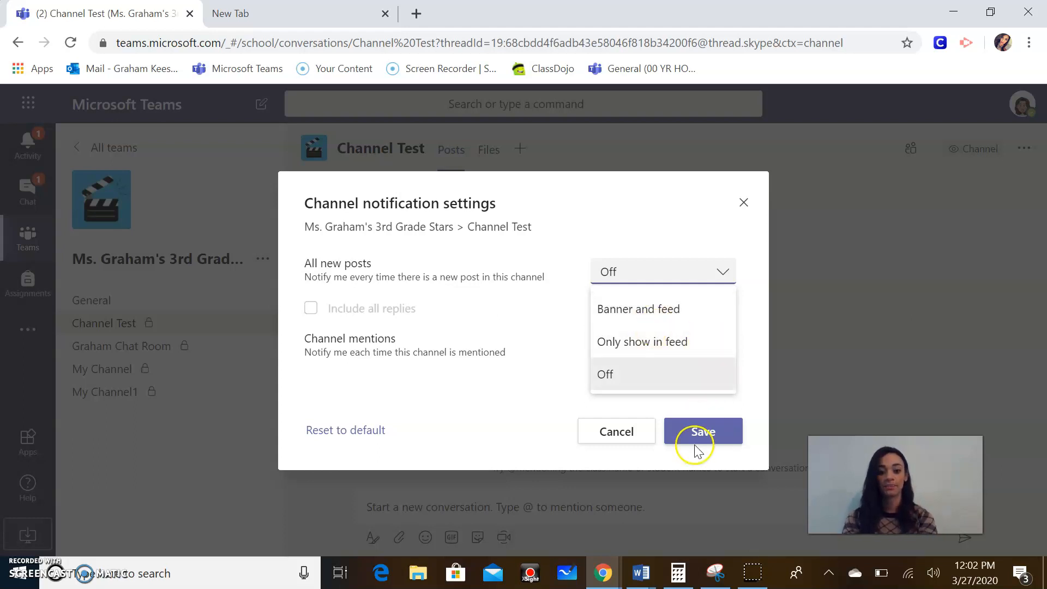
click(675, 341)
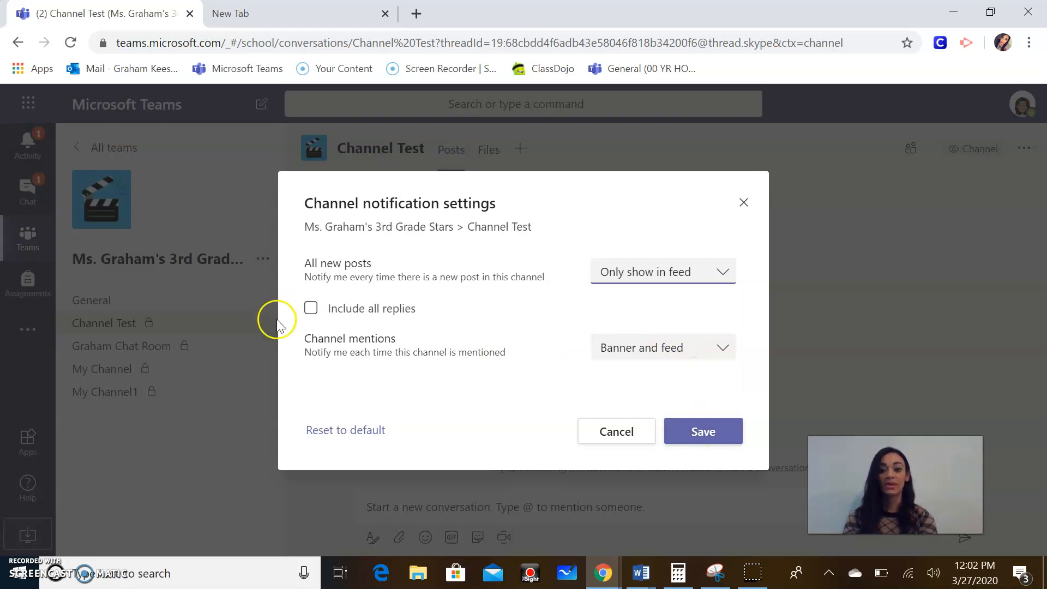
Step: Include all replies in the new-post notifications and save the channel notification settings
click(310, 310)
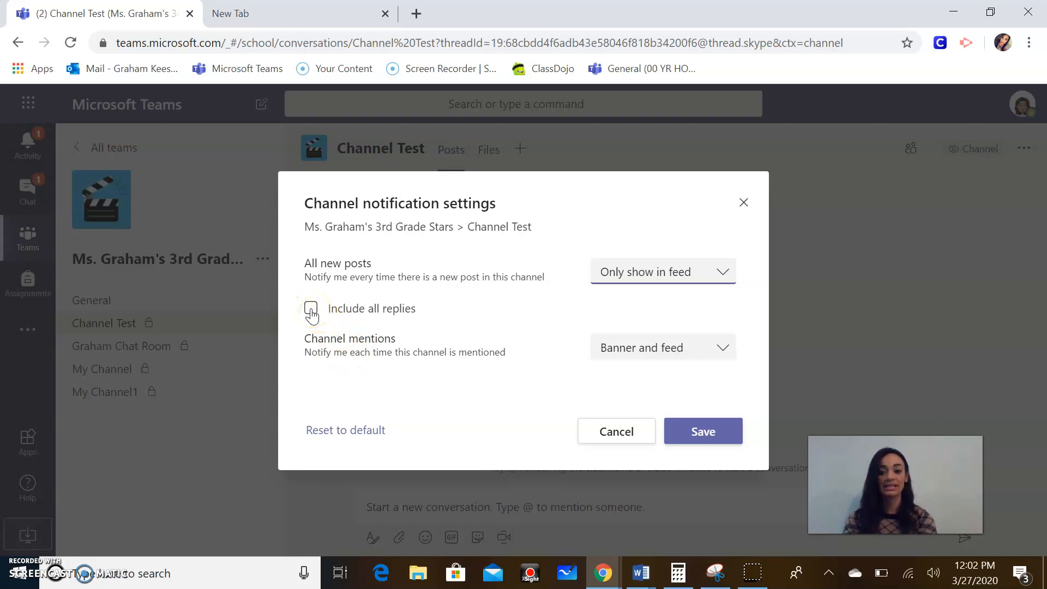
click(311, 310)
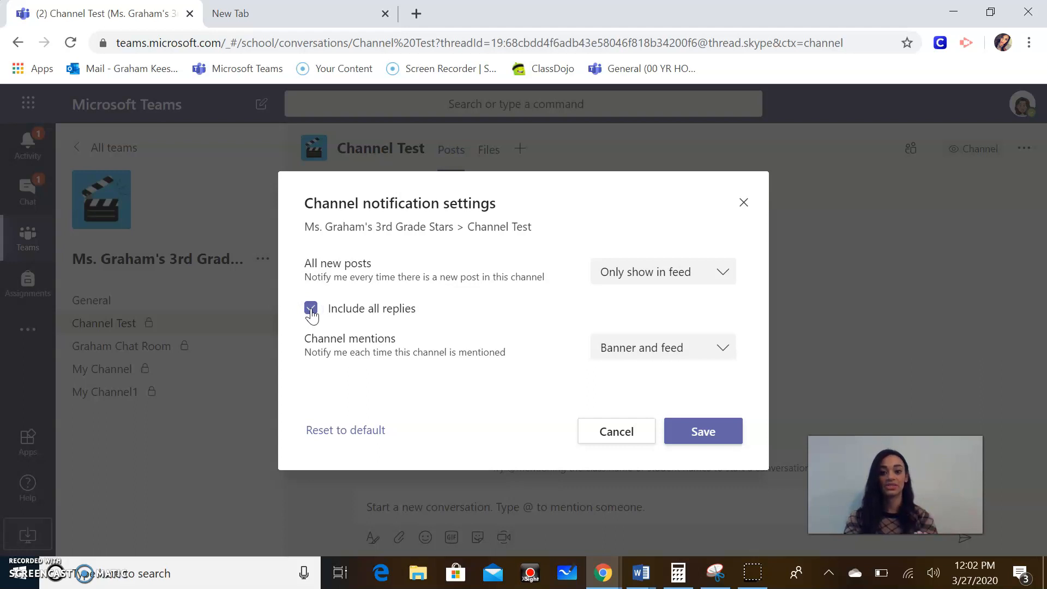
click(683, 430)
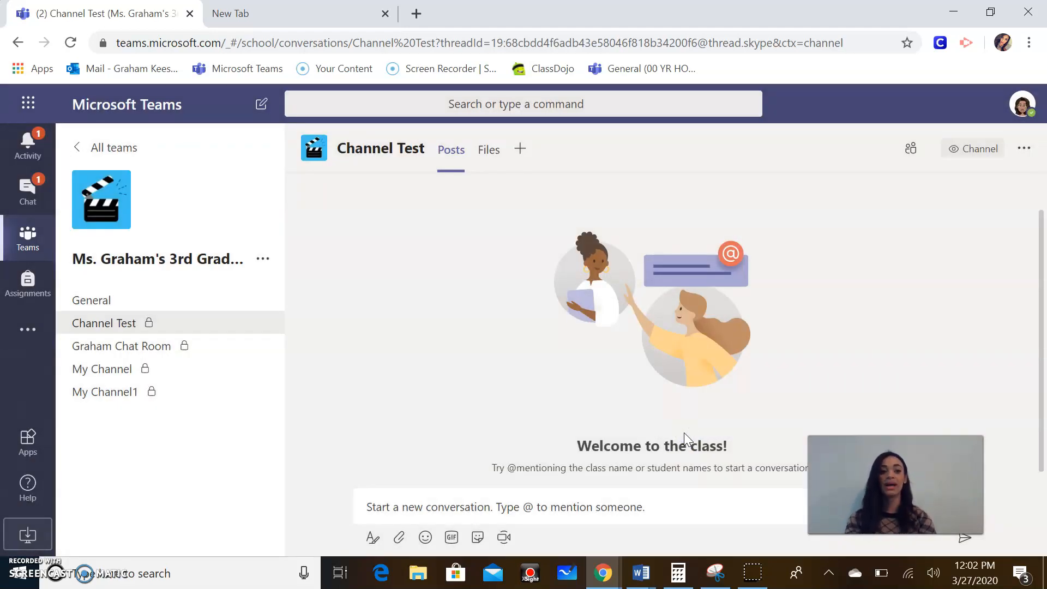
Step: Open the management page of Channel Test and expand the members and guests list to review the members' roles
click(1022, 151)
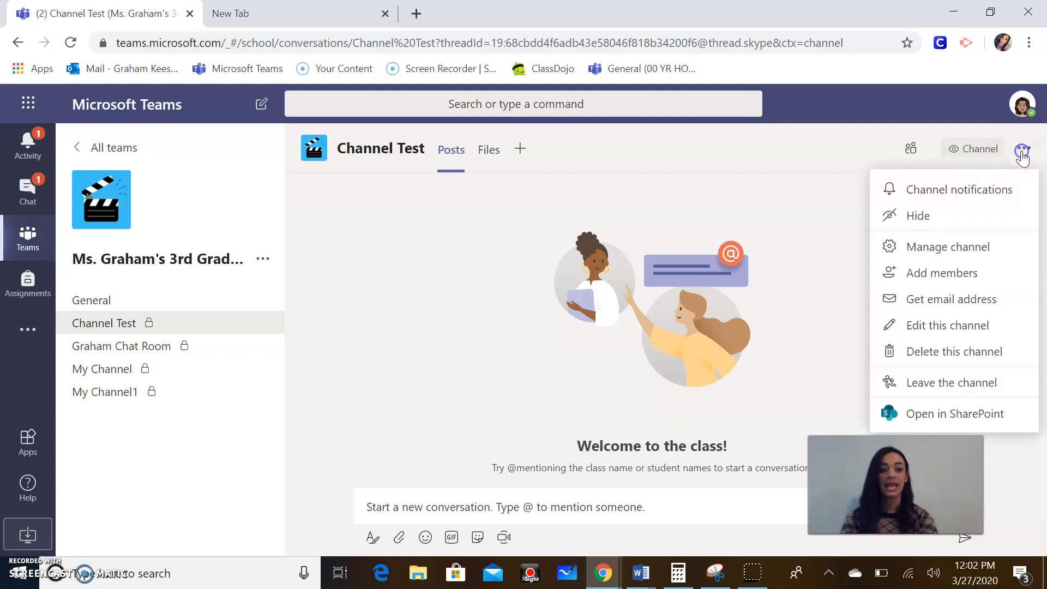
click(968, 261)
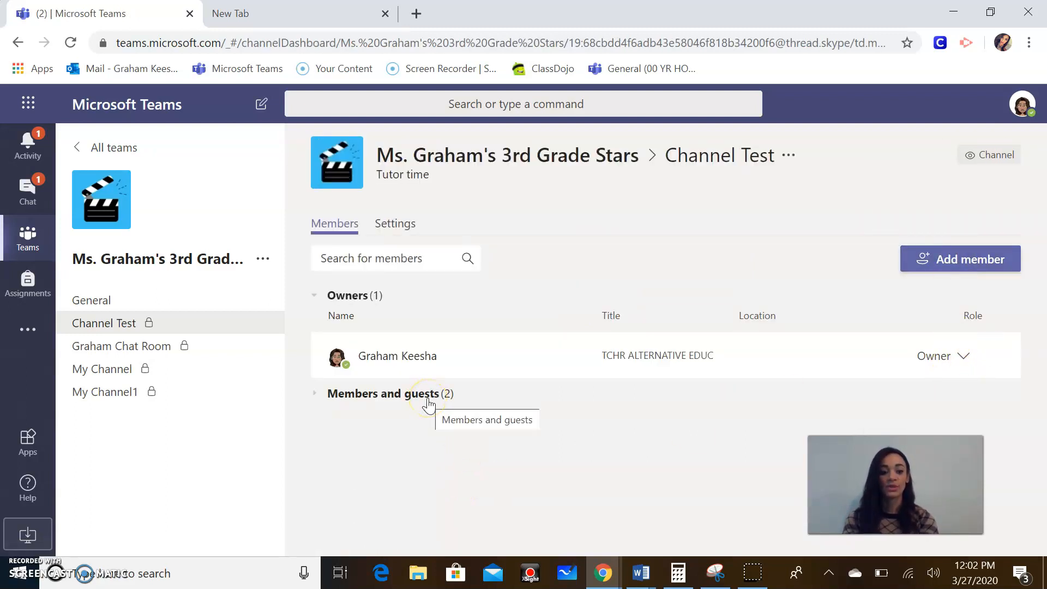
click(448, 402)
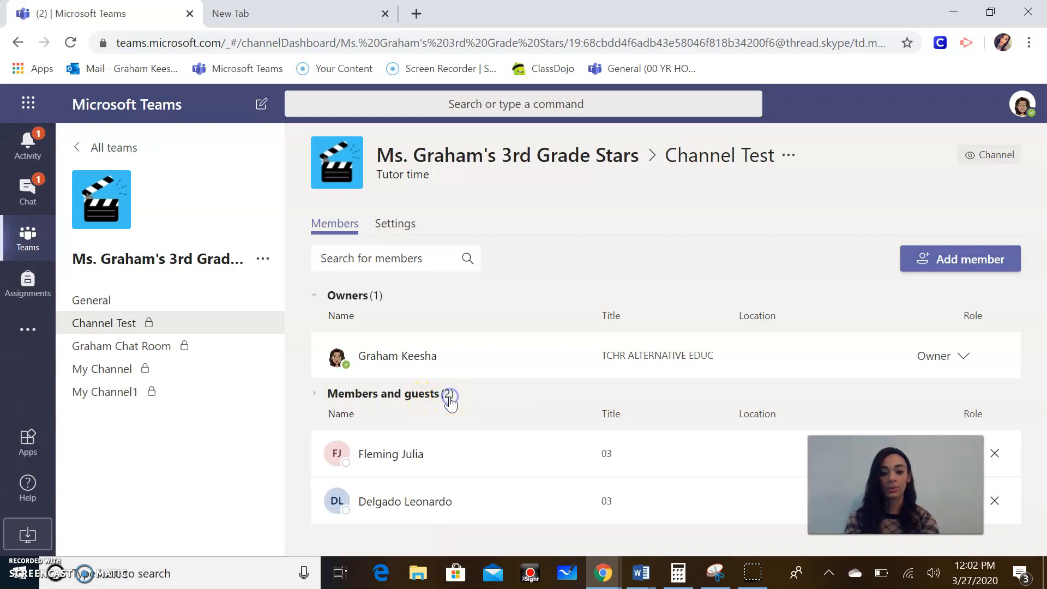
drag(895, 484, 669, 231)
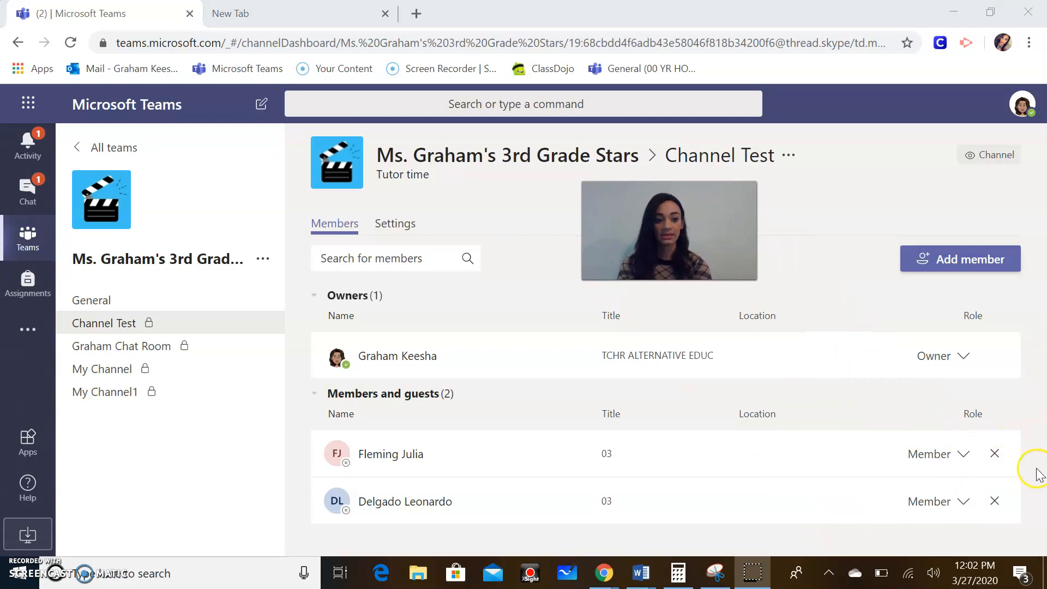
click(1008, 456)
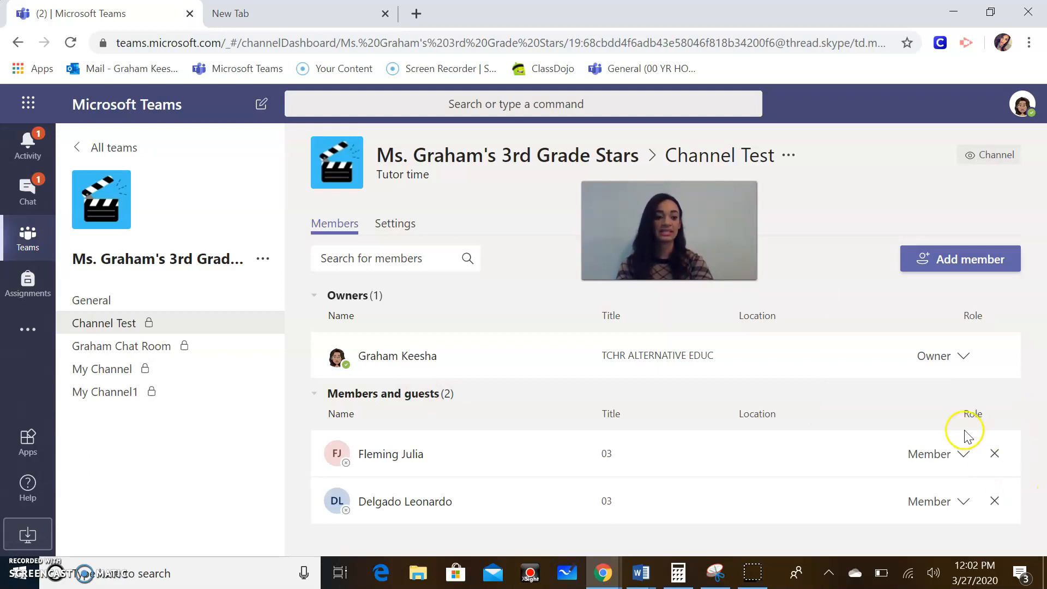
Step: Check which roles can be assigned to the first listed student, leaving the student's role unchanged
click(967, 455)
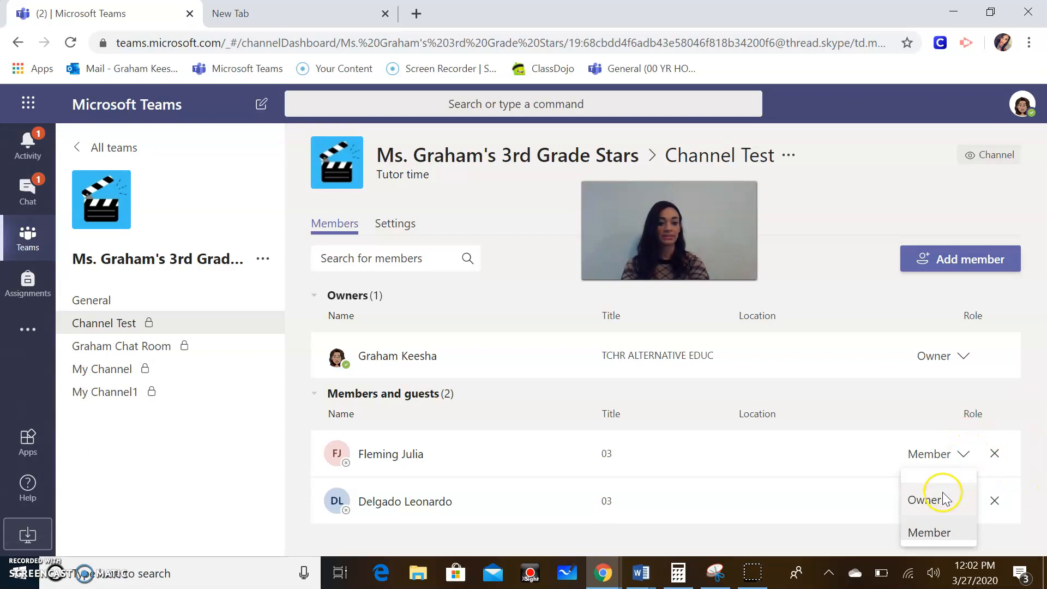
click(870, 423)
Step: Find a fellow teacher by last name and add them to the Channel Test private channel
click(936, 262)
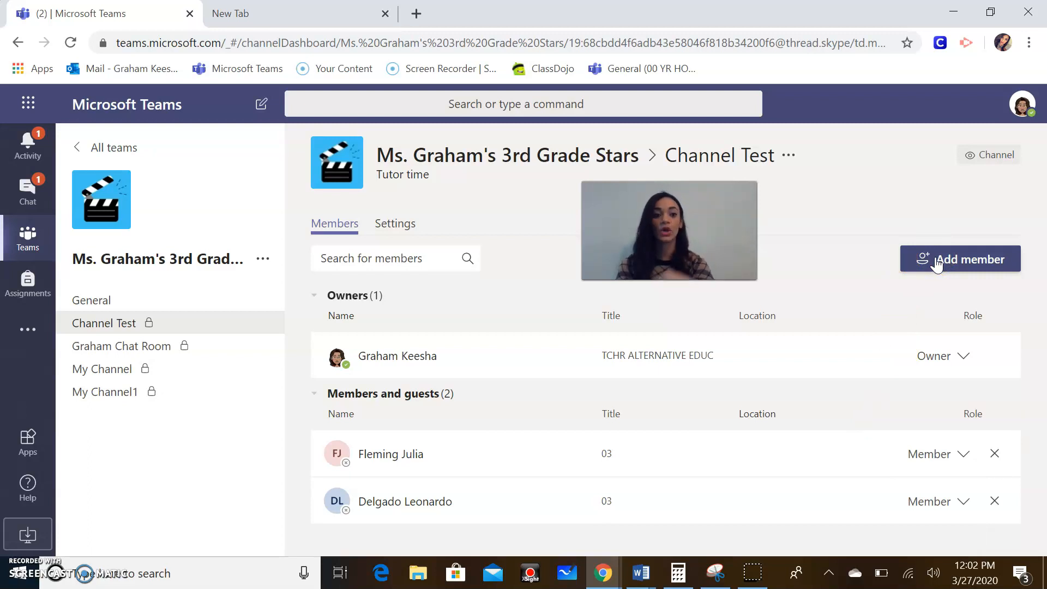
click(937, 260)
click(433, 241)
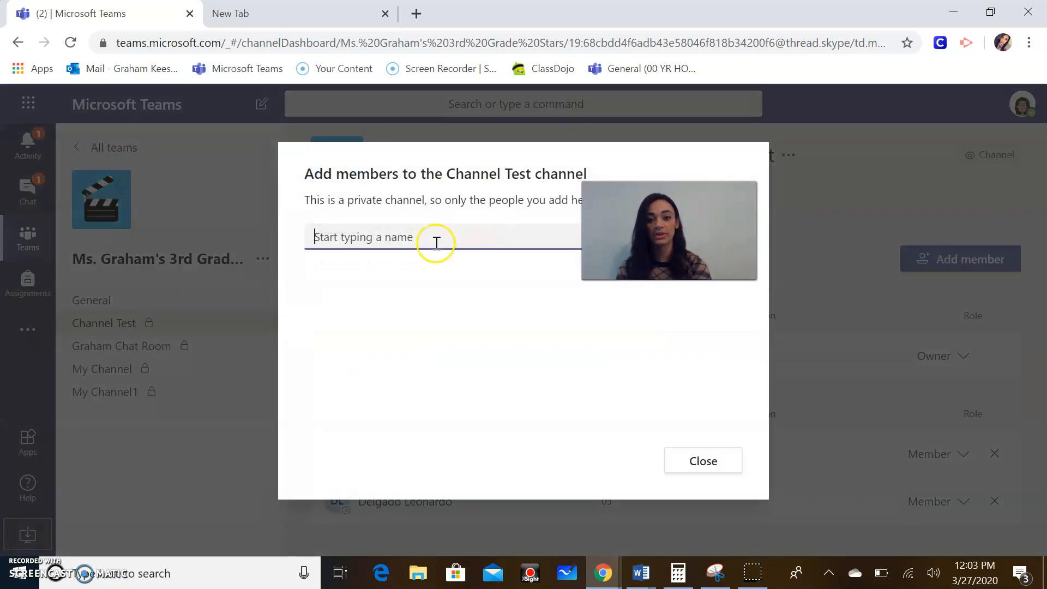
text(holl)
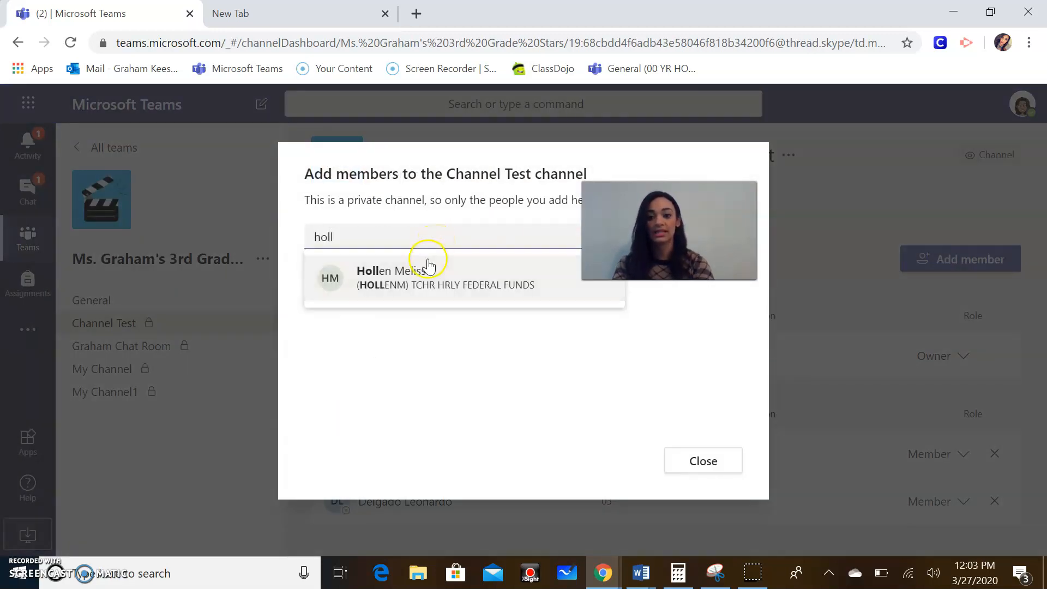
click(429, 270)
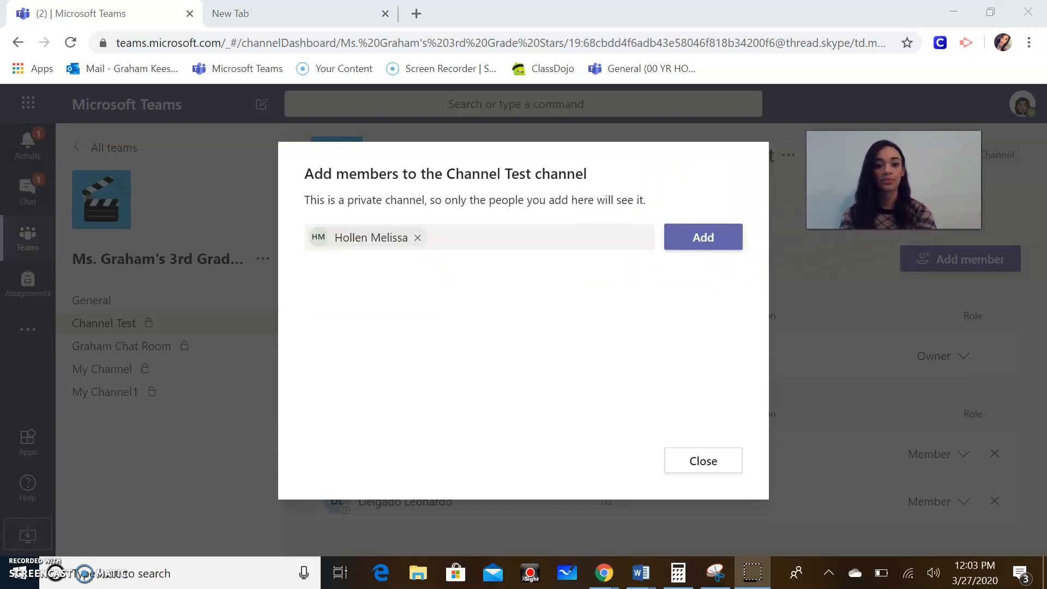
click(725, 236)
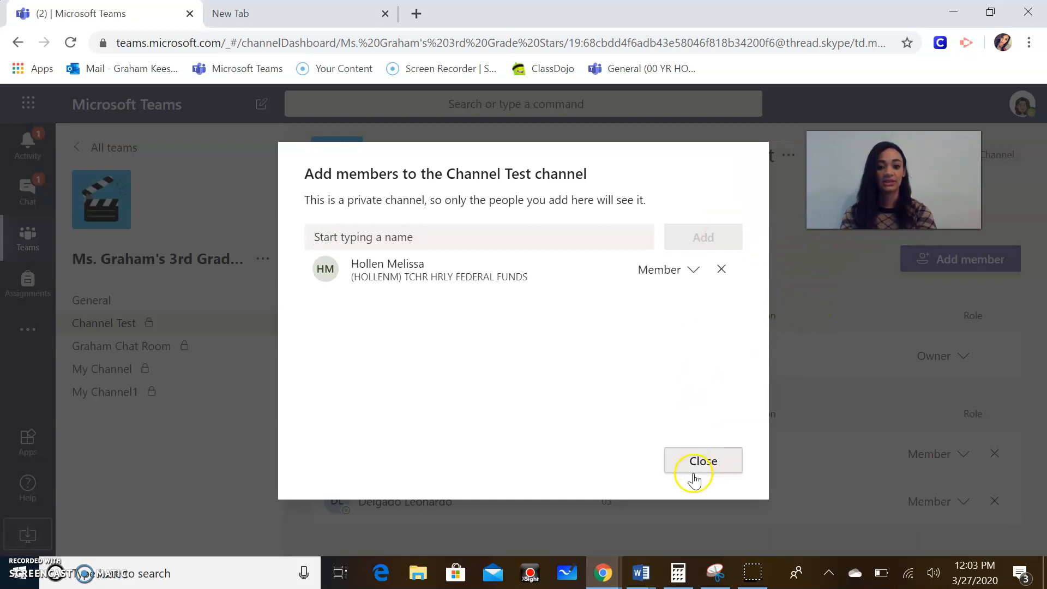
click(703, 462)
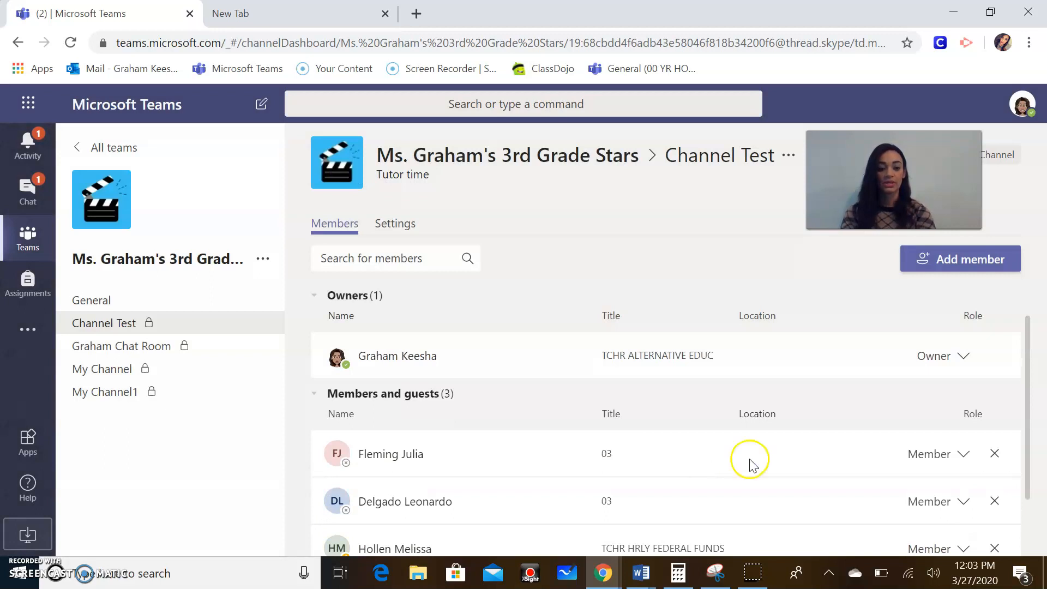
Step: Change the newly added teacher's role in Channel Test to Owner
drag(1028, 327, 1028, 380)
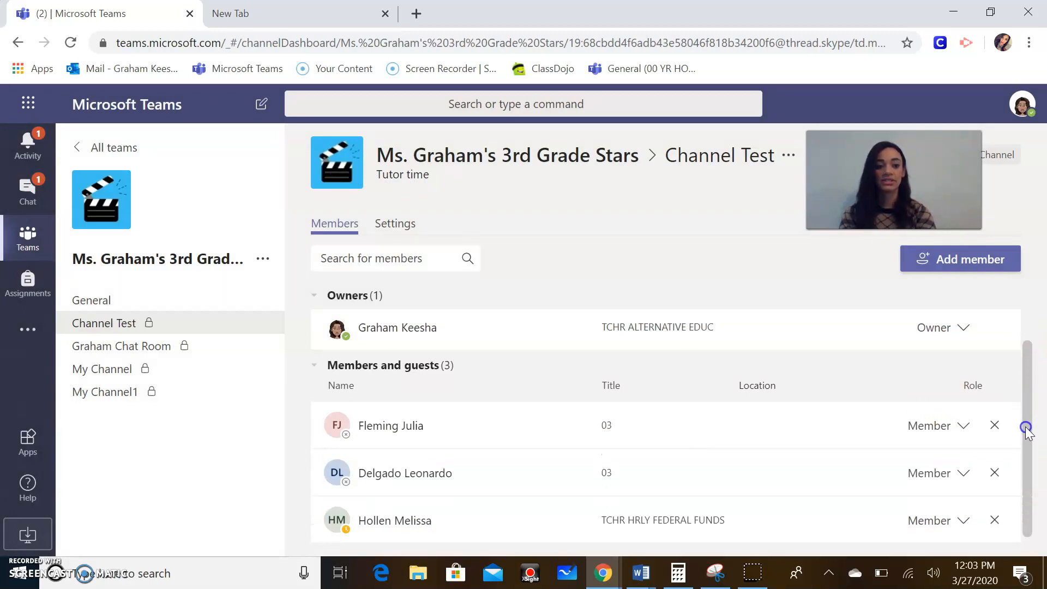
click(963, 522)
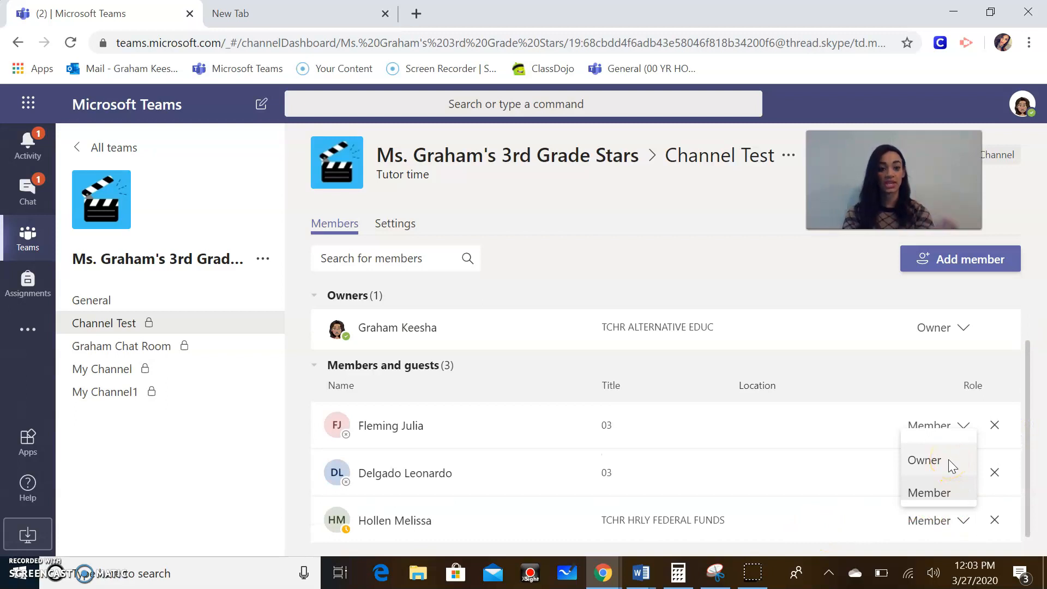
click(948, 459)
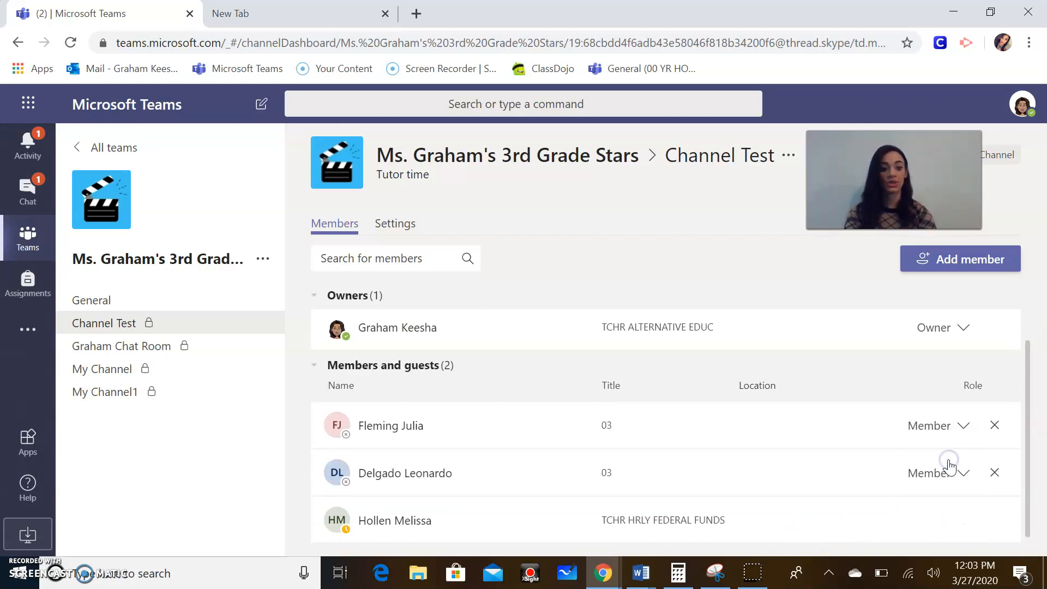